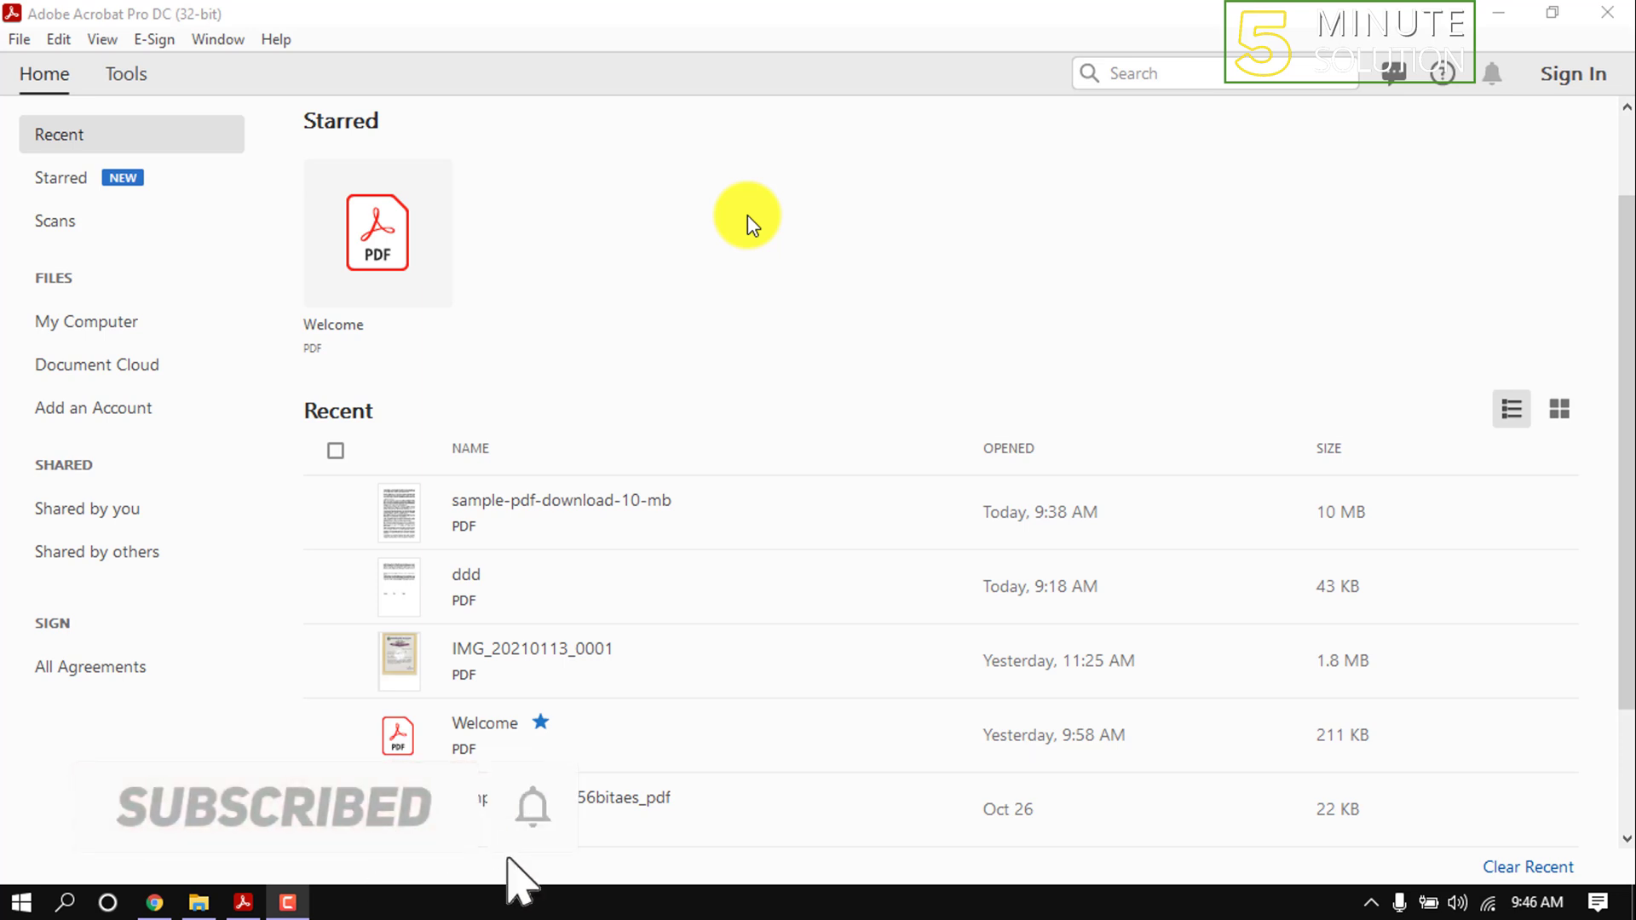
Open the Mymensingh 13-day weather forecast PDF from the Downloads folder.
{"action": "left_click", "coordinate": [19, 39]}
{"action": "left_click", "coordinate": [71, 89]}
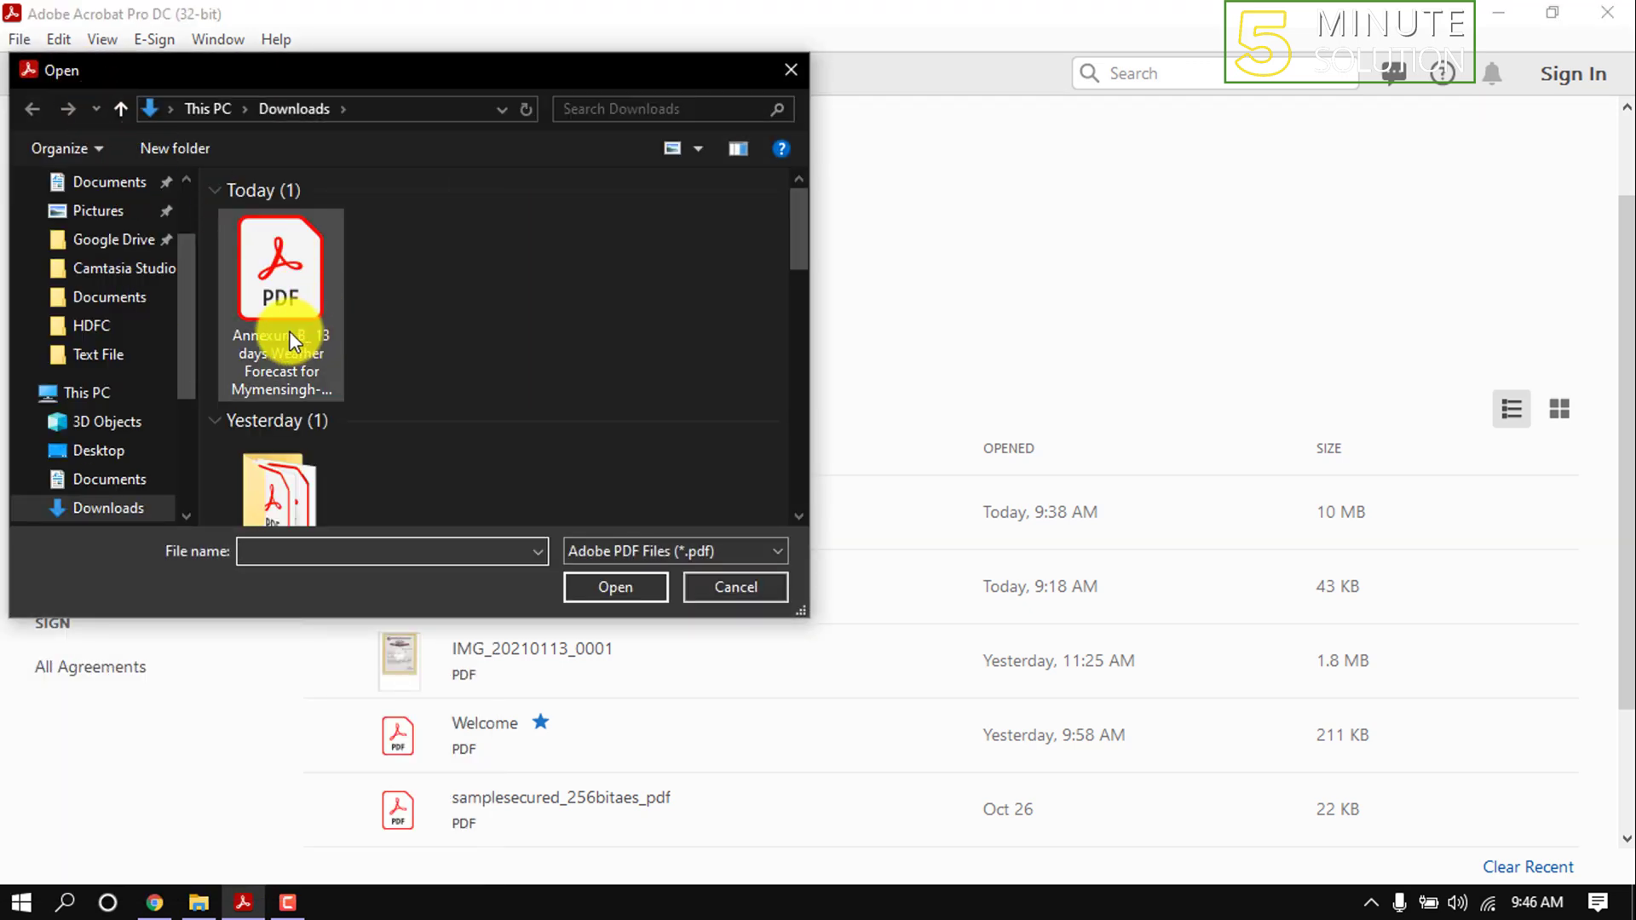
{"action": "left_click", "coordinate": [289, 332]}
{"action": "left_click", "coordinate": [614, 586]}
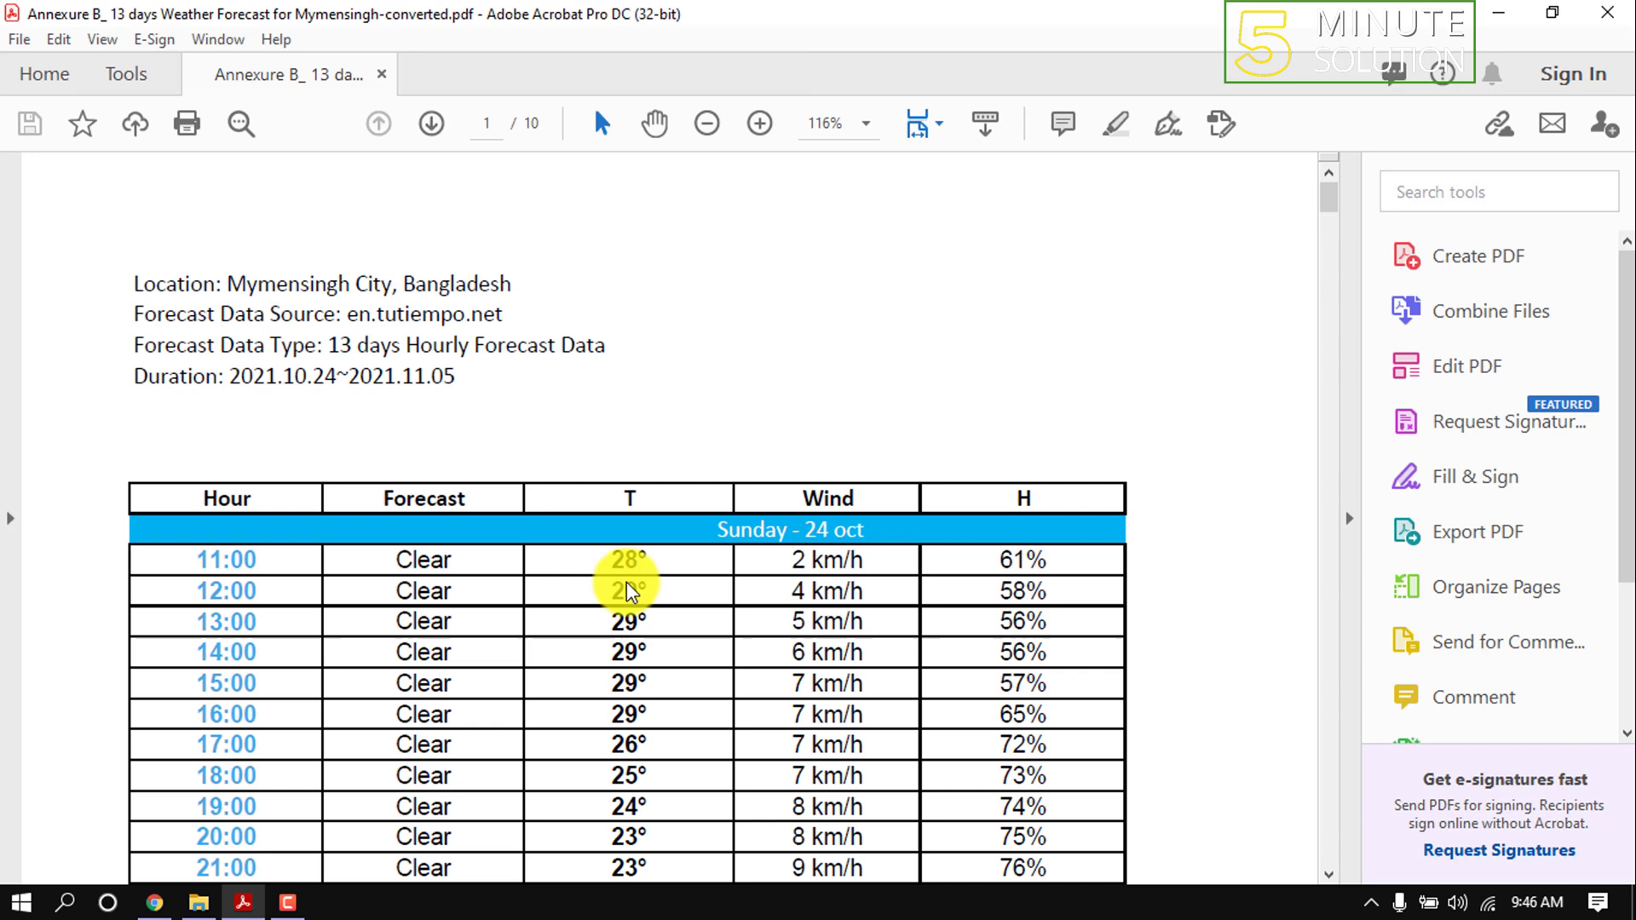
{"action": "scroll", "coordinate": [486, 582], "scroll_direction": "down", "scroll_amount": 5}
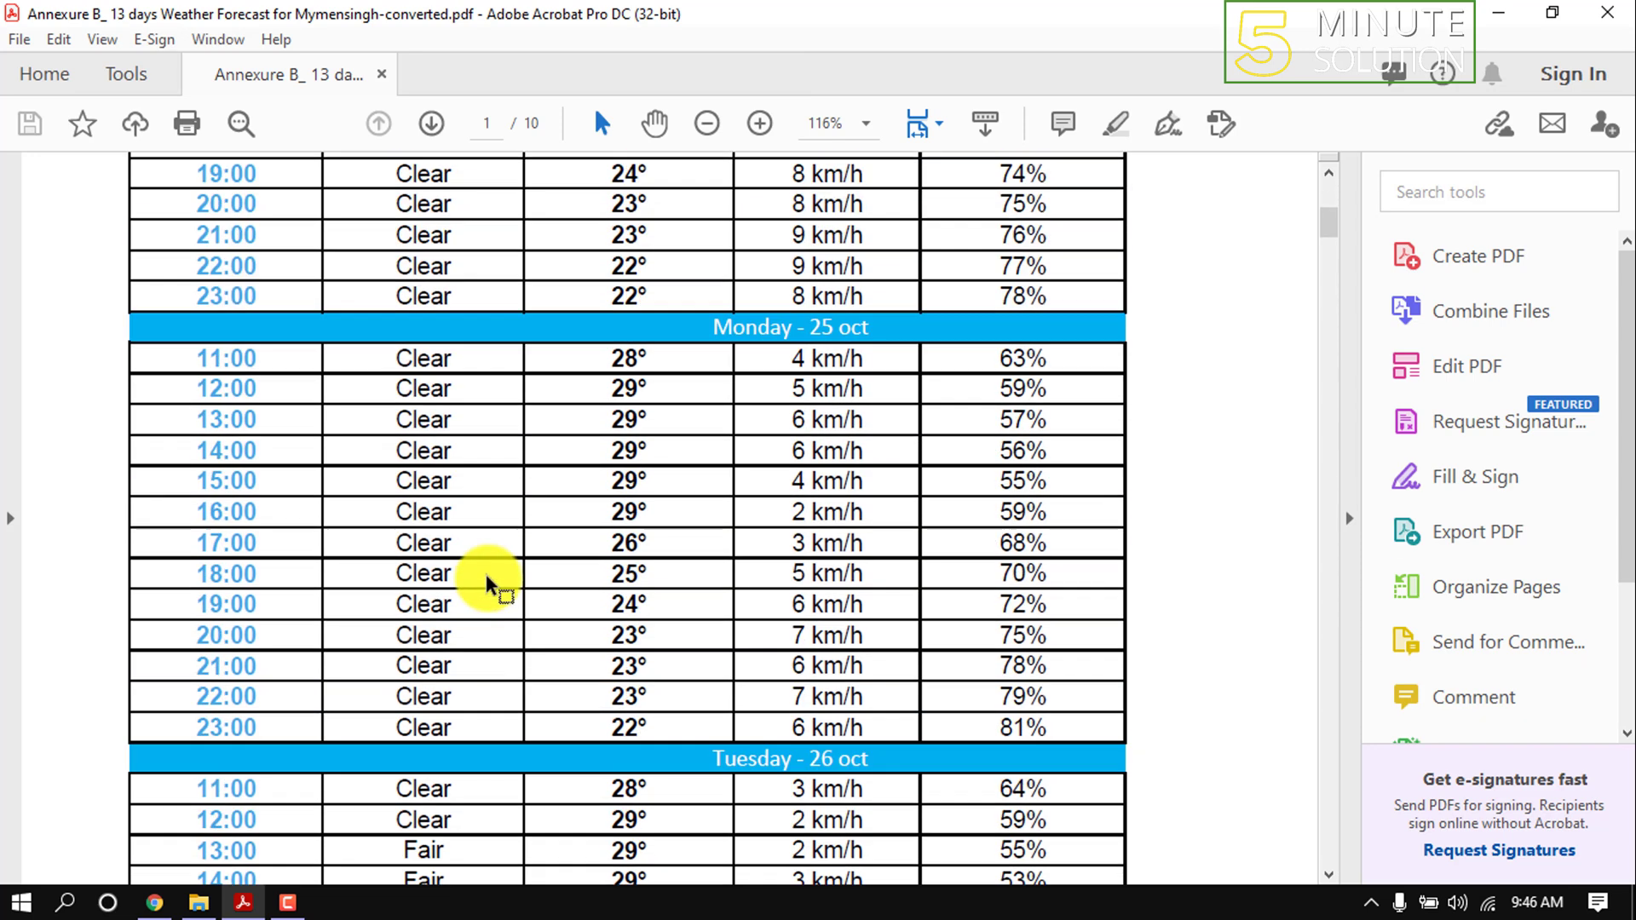
{"action": "scroll", "coordinate": [1329, 191], "scroll_direction": "up", "scroll_amount": 5}
{"action": "mouse_move", "coordinate": [1329, 192]}
{"action": "left_mouse_down"}
{"action": "mouse_move", "coordinate": [1297, 712]}
{"action": "mouse_move", "coordinate": [718, 303]}
{"action": "left_mouse_up"}
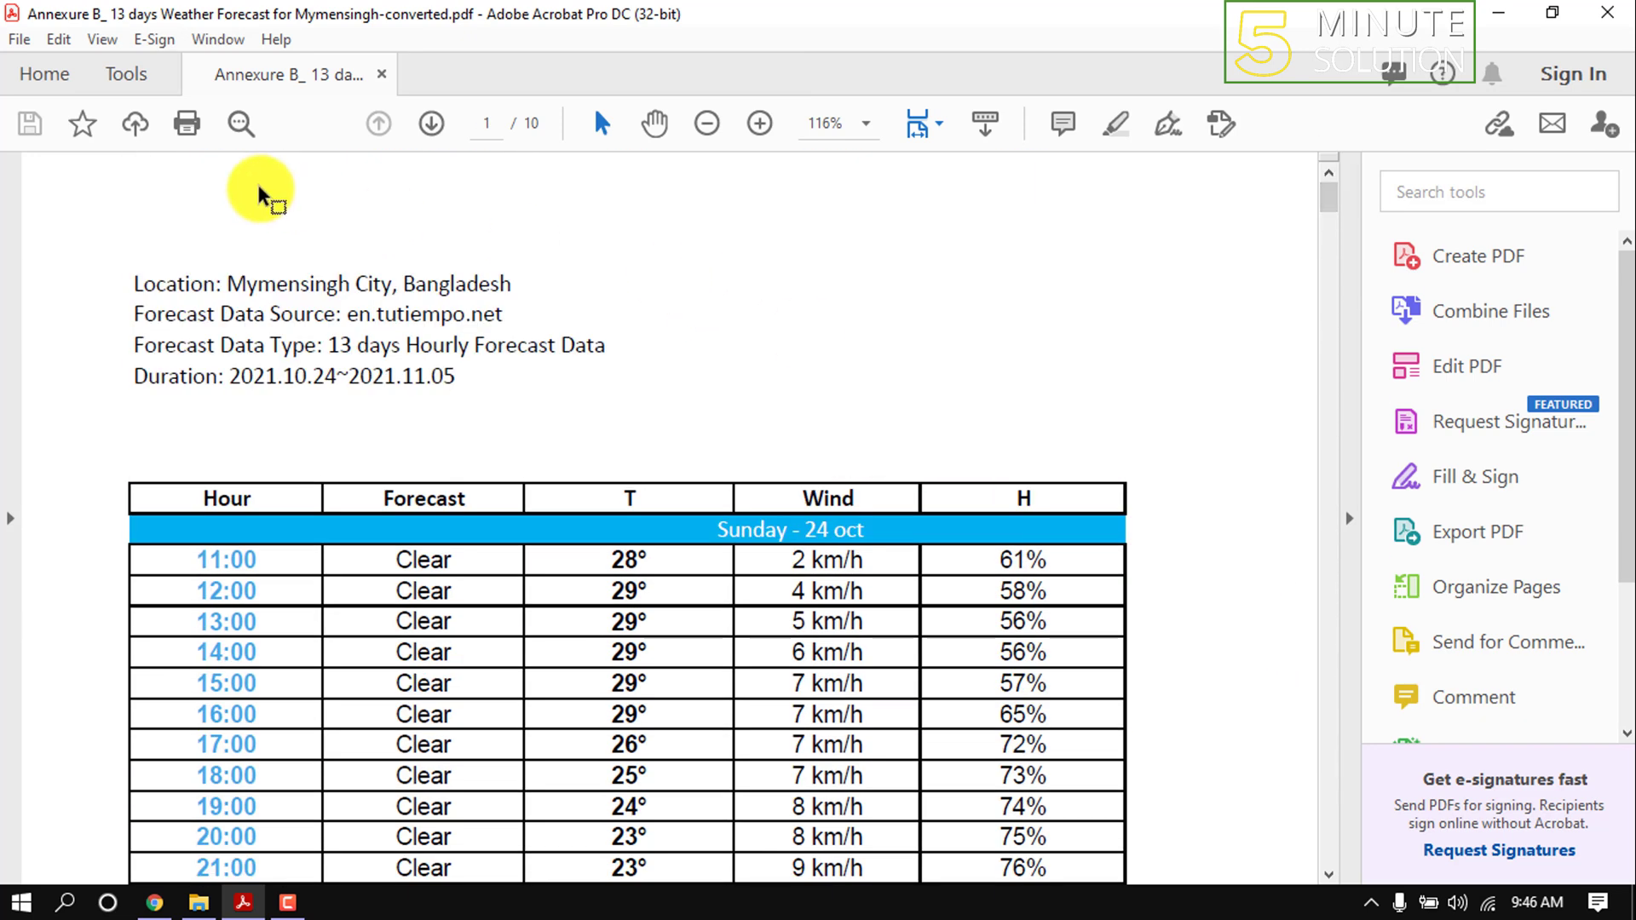
Export the forecast PDF as a Spreadsheet in Microsoft Excel Workbook format.
{"action": "left_click", "coordinate": [126, 74]}
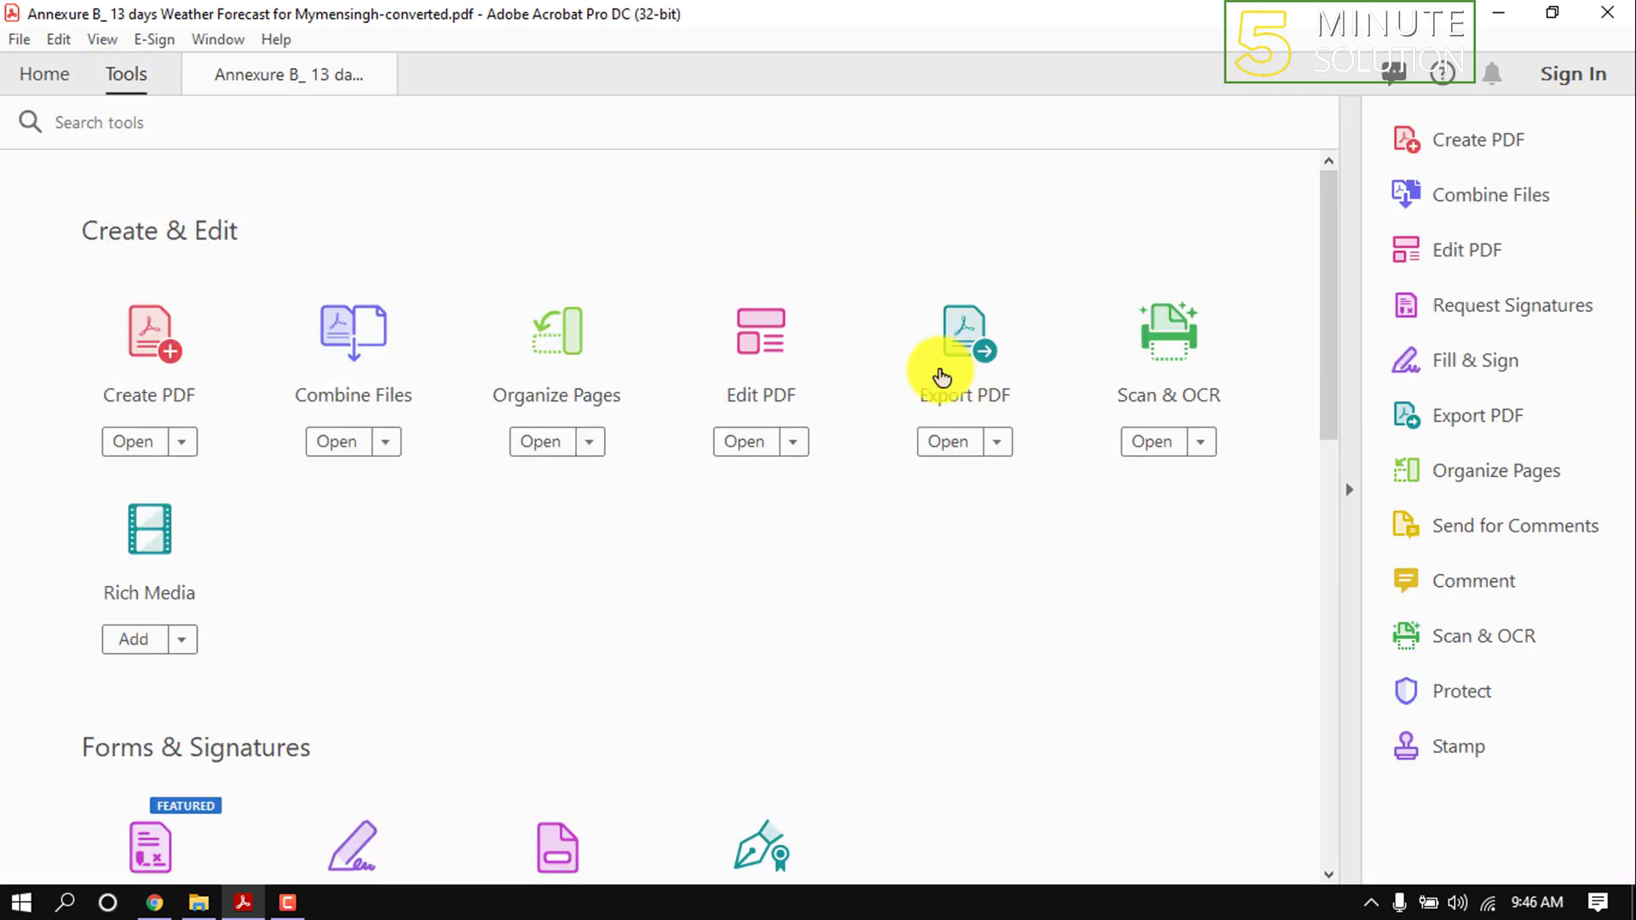
{"action": "left_click", "coordinate": [953, 379]}
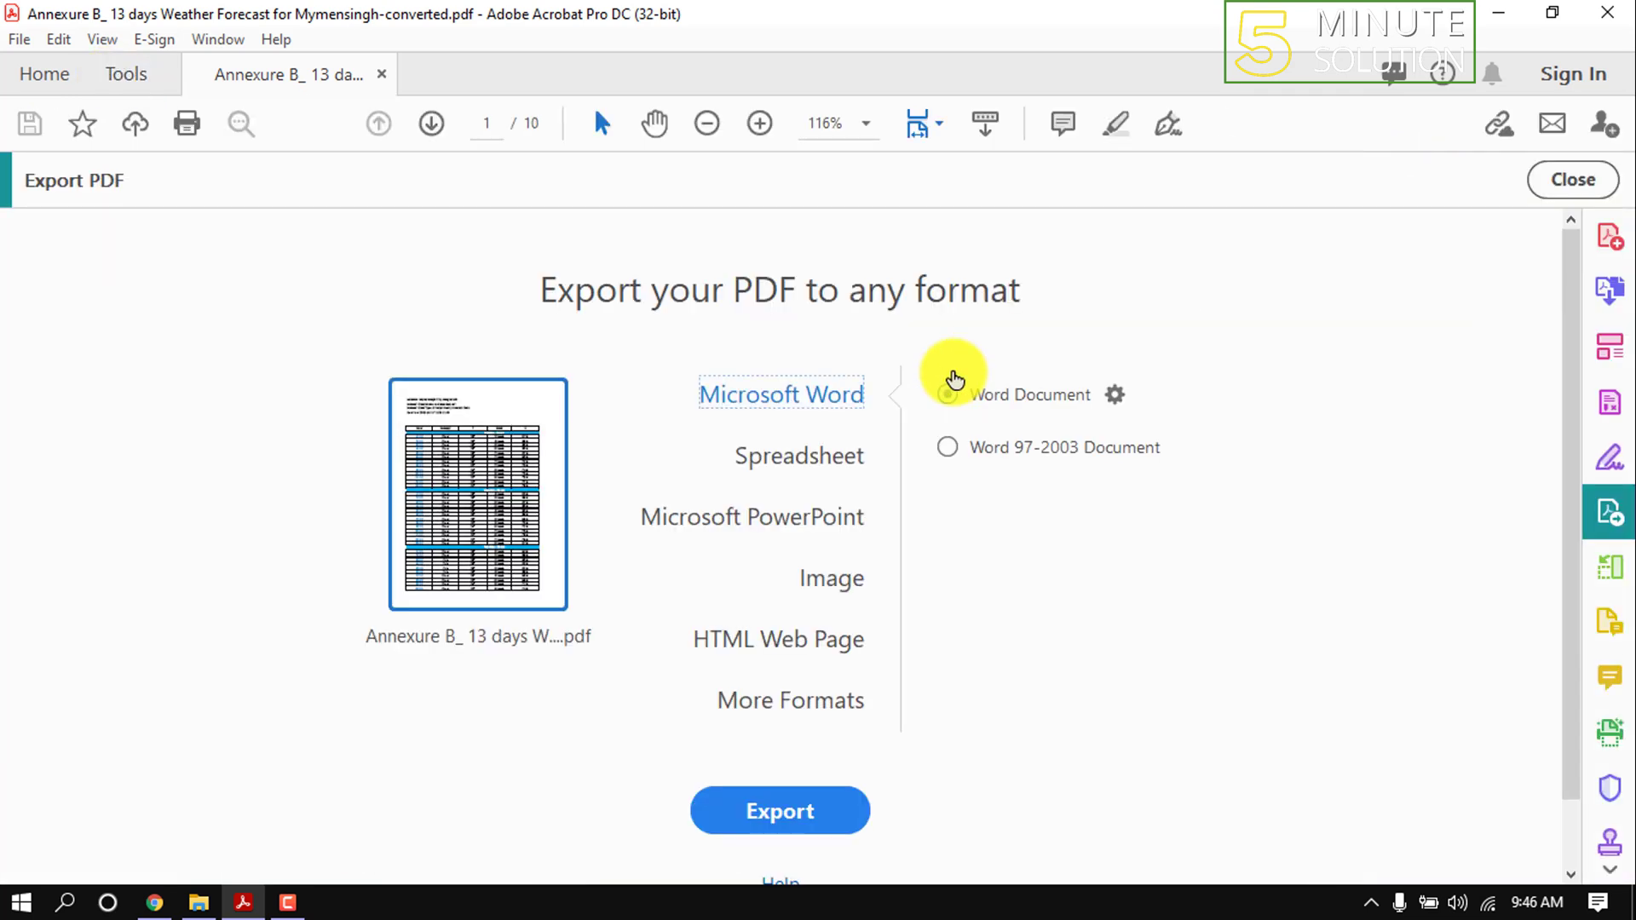
{"action": "left_click", "coordinate": [783, 464]}
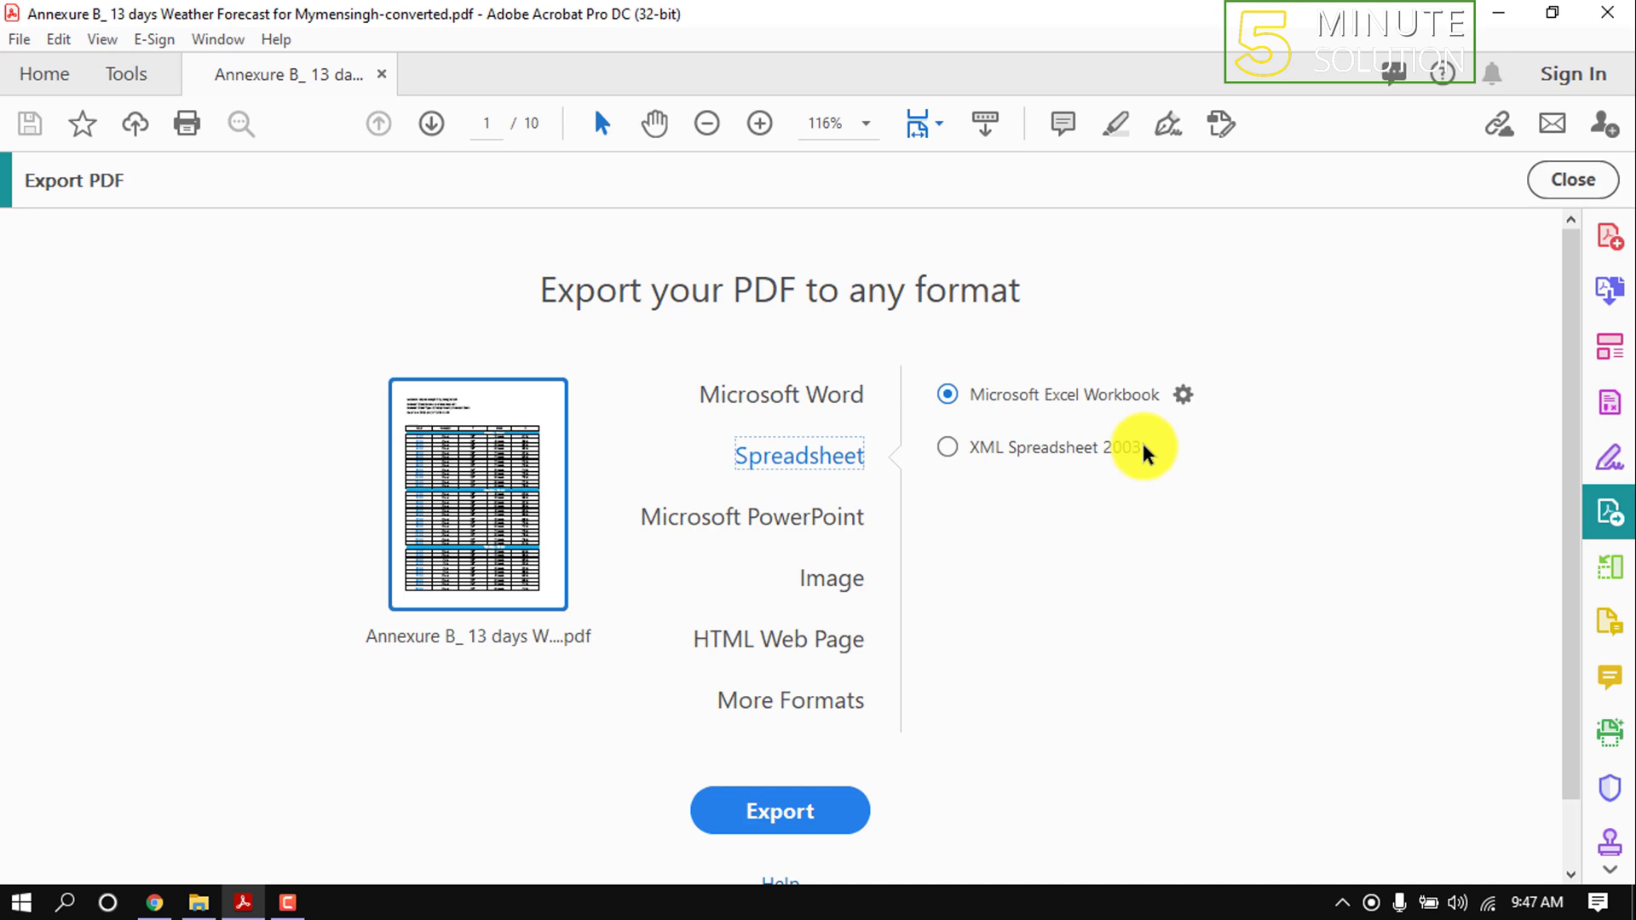
{"action": "left_click", "coordinate": [947, 448]}
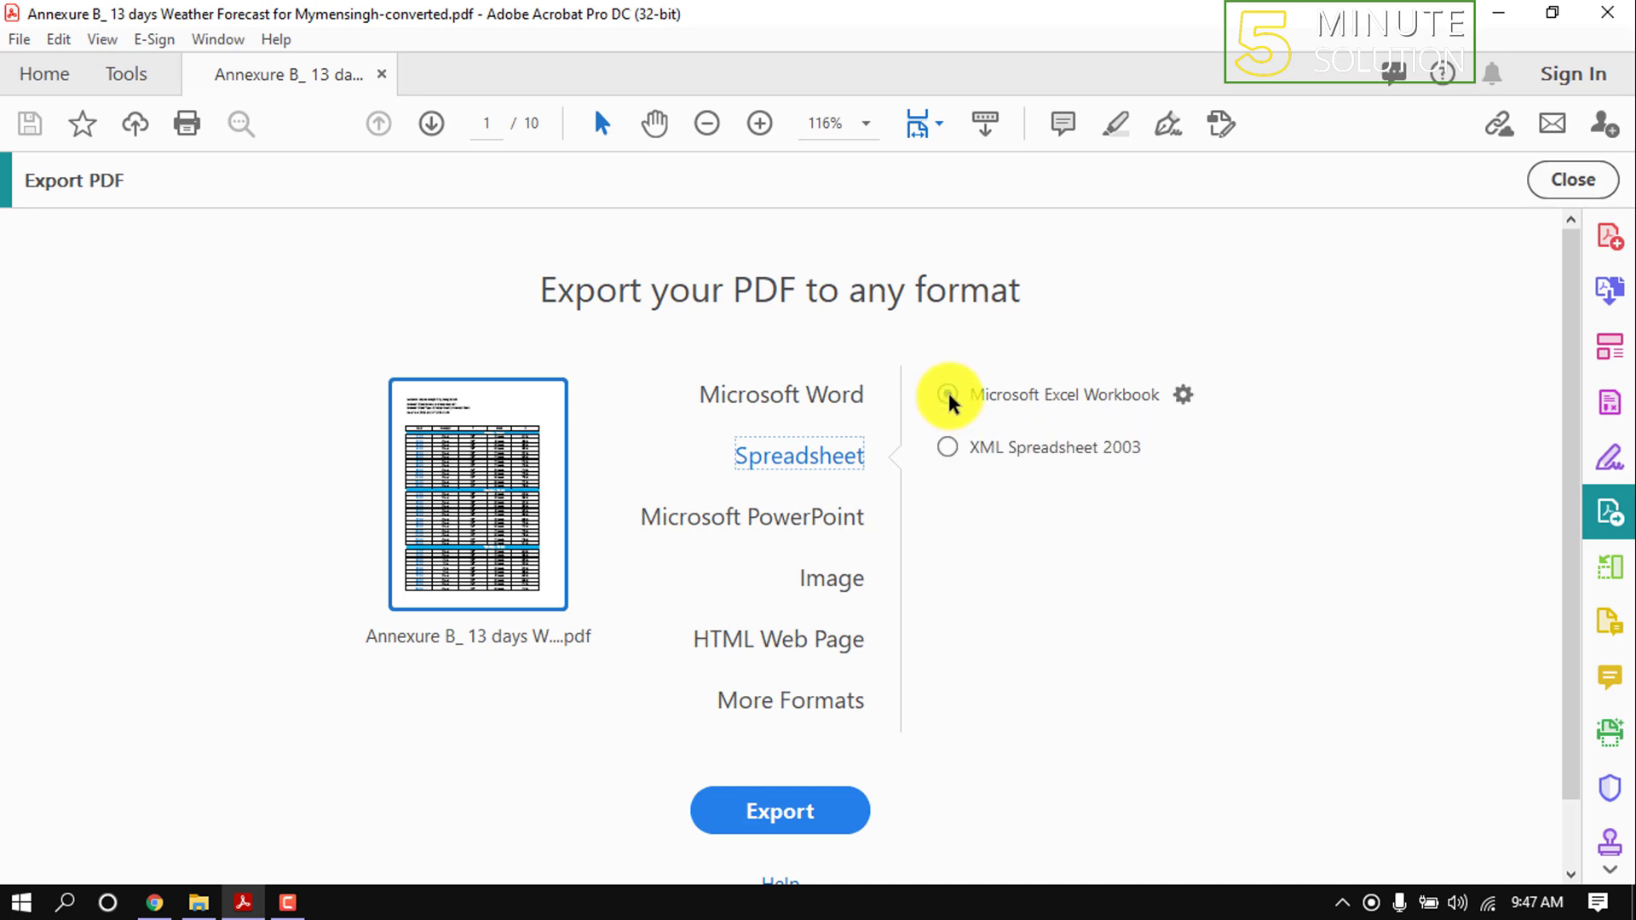
{"action": "left_click", "coordinate": [765, 815]}
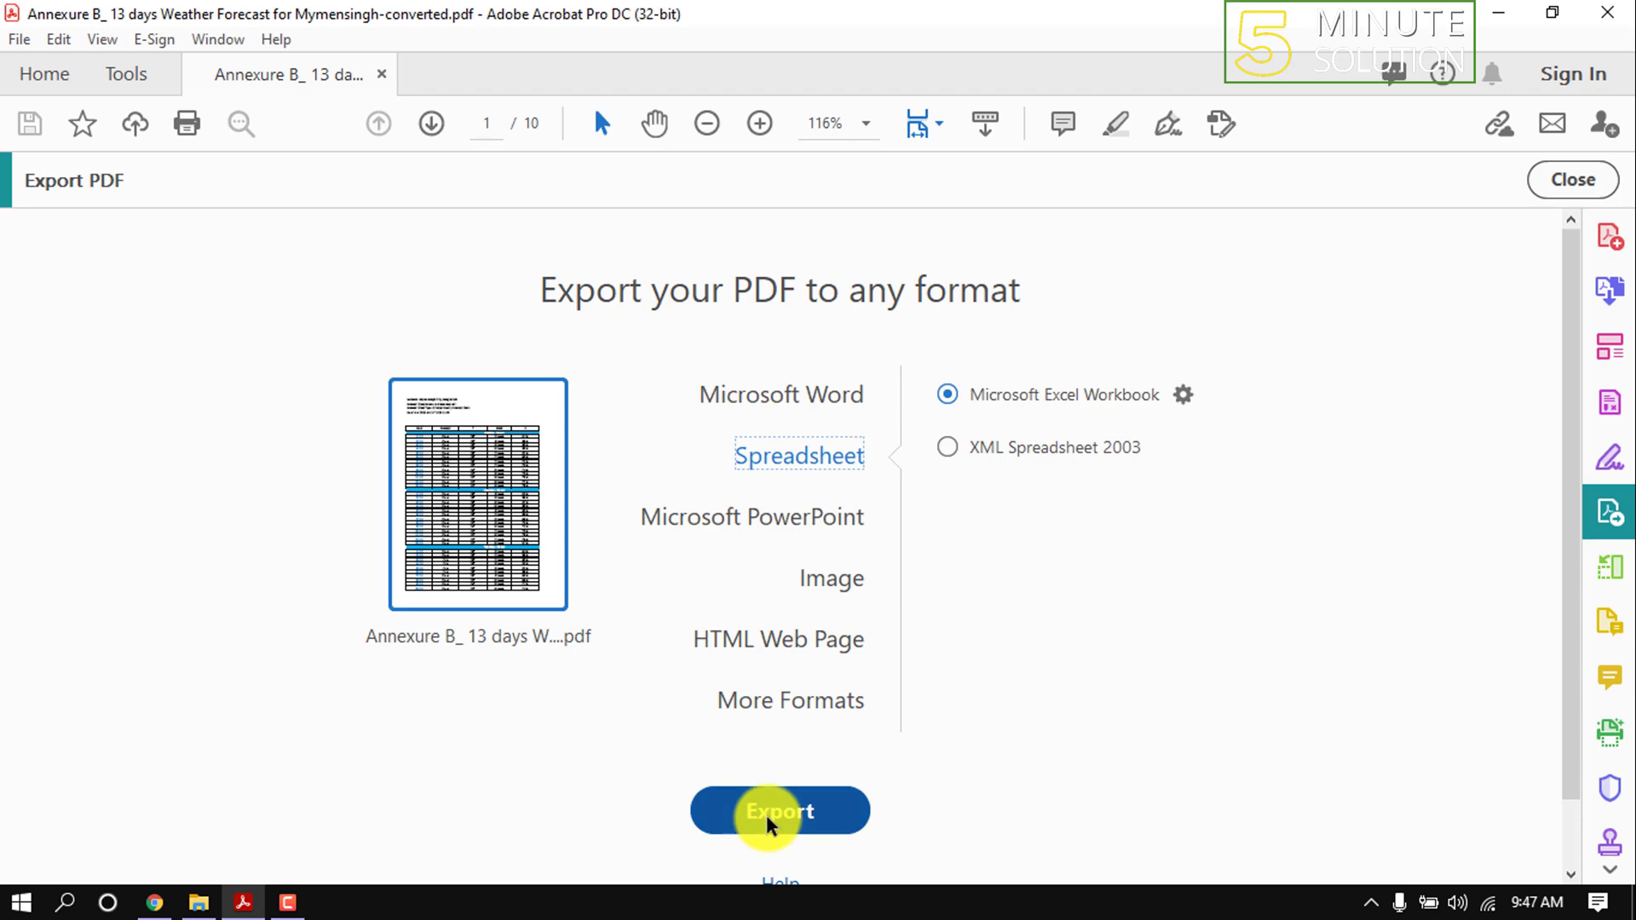
{"action": "scroll", "coordinate": [610, 549], "scroll_direction": "down", "scroll_amount": 2}
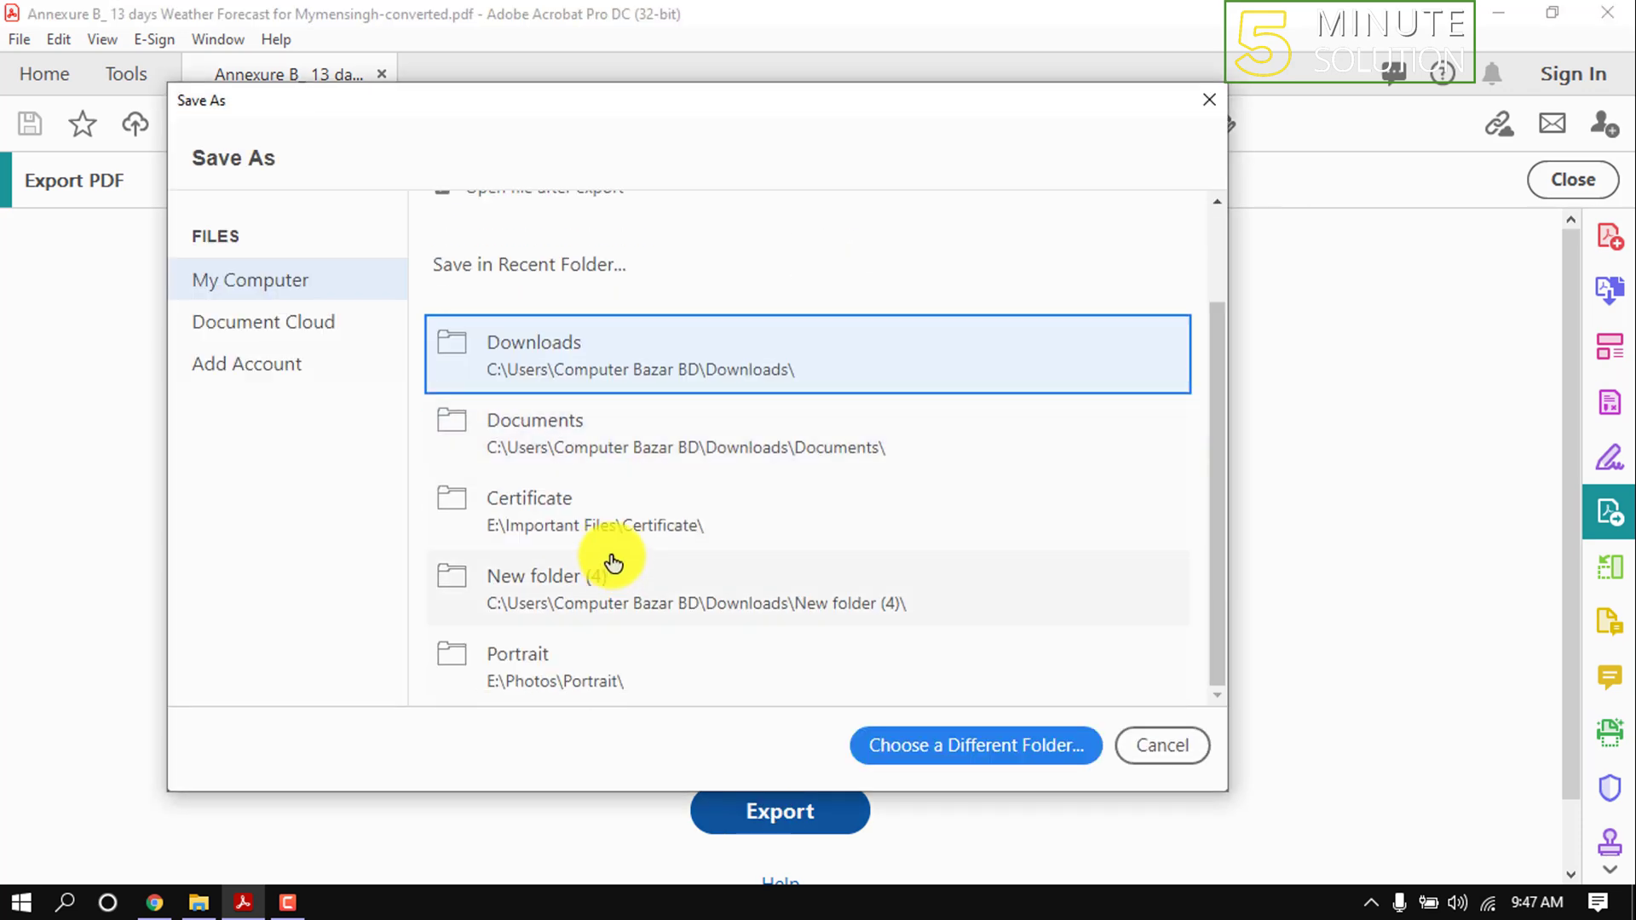
Save the workbook to Downloads and open the .xlsx file in Excel from File Explorer.
{"action": "left_click", "coordinate": [595, 373]}
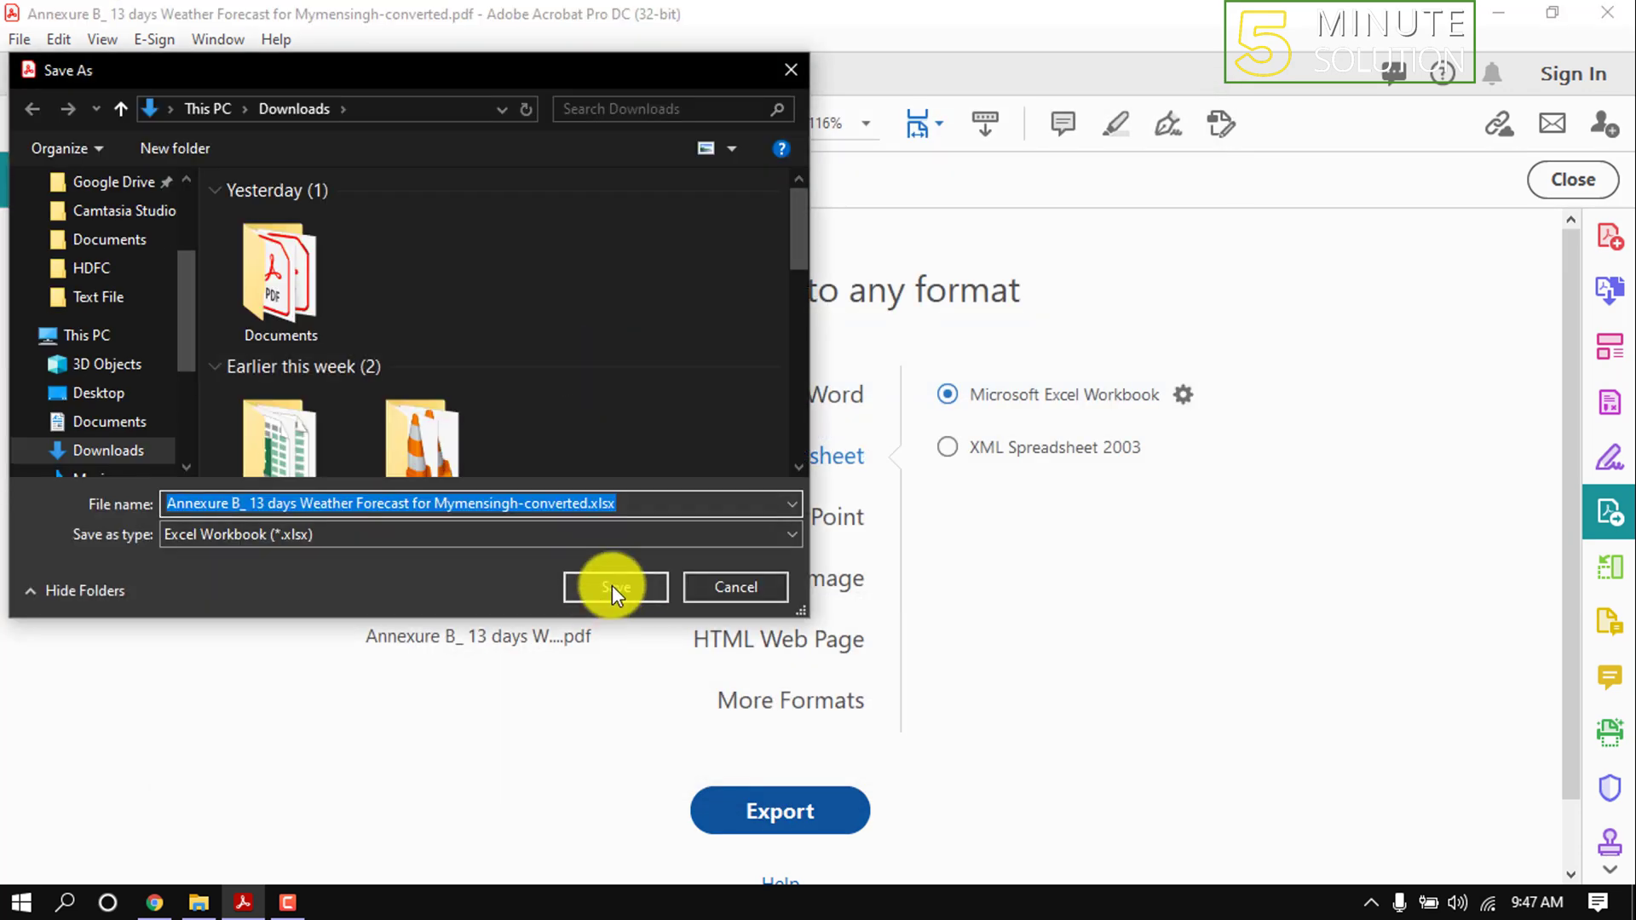
{"action": "left_click", "coordinate": [613, 585]}
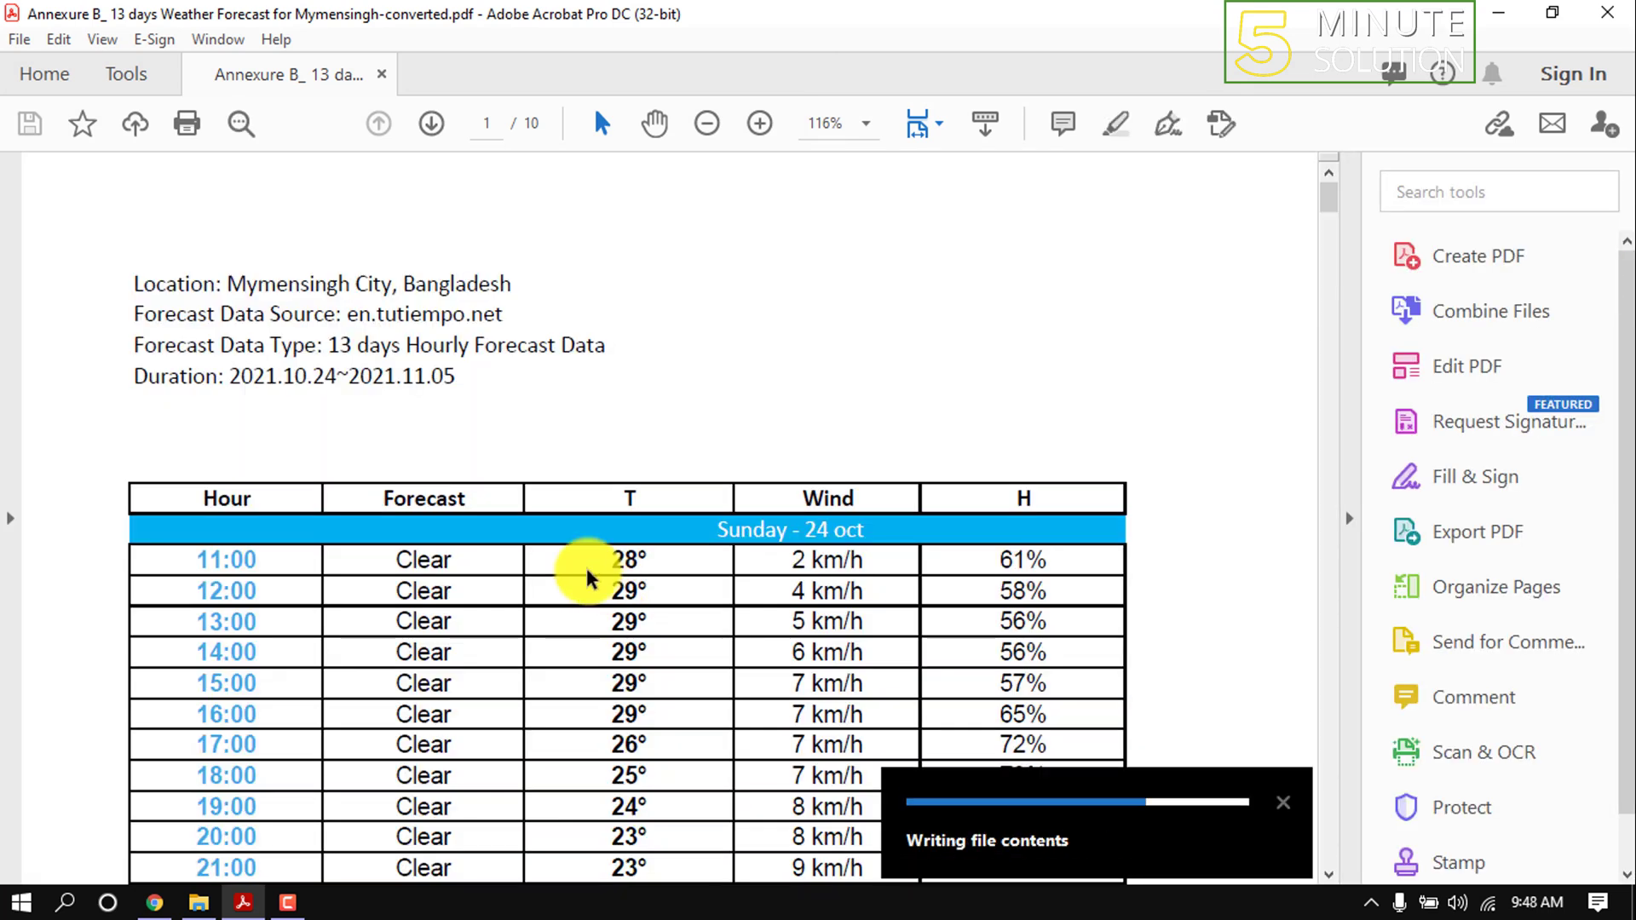
{"action": "left_click", "coordinate": [201, 901]}
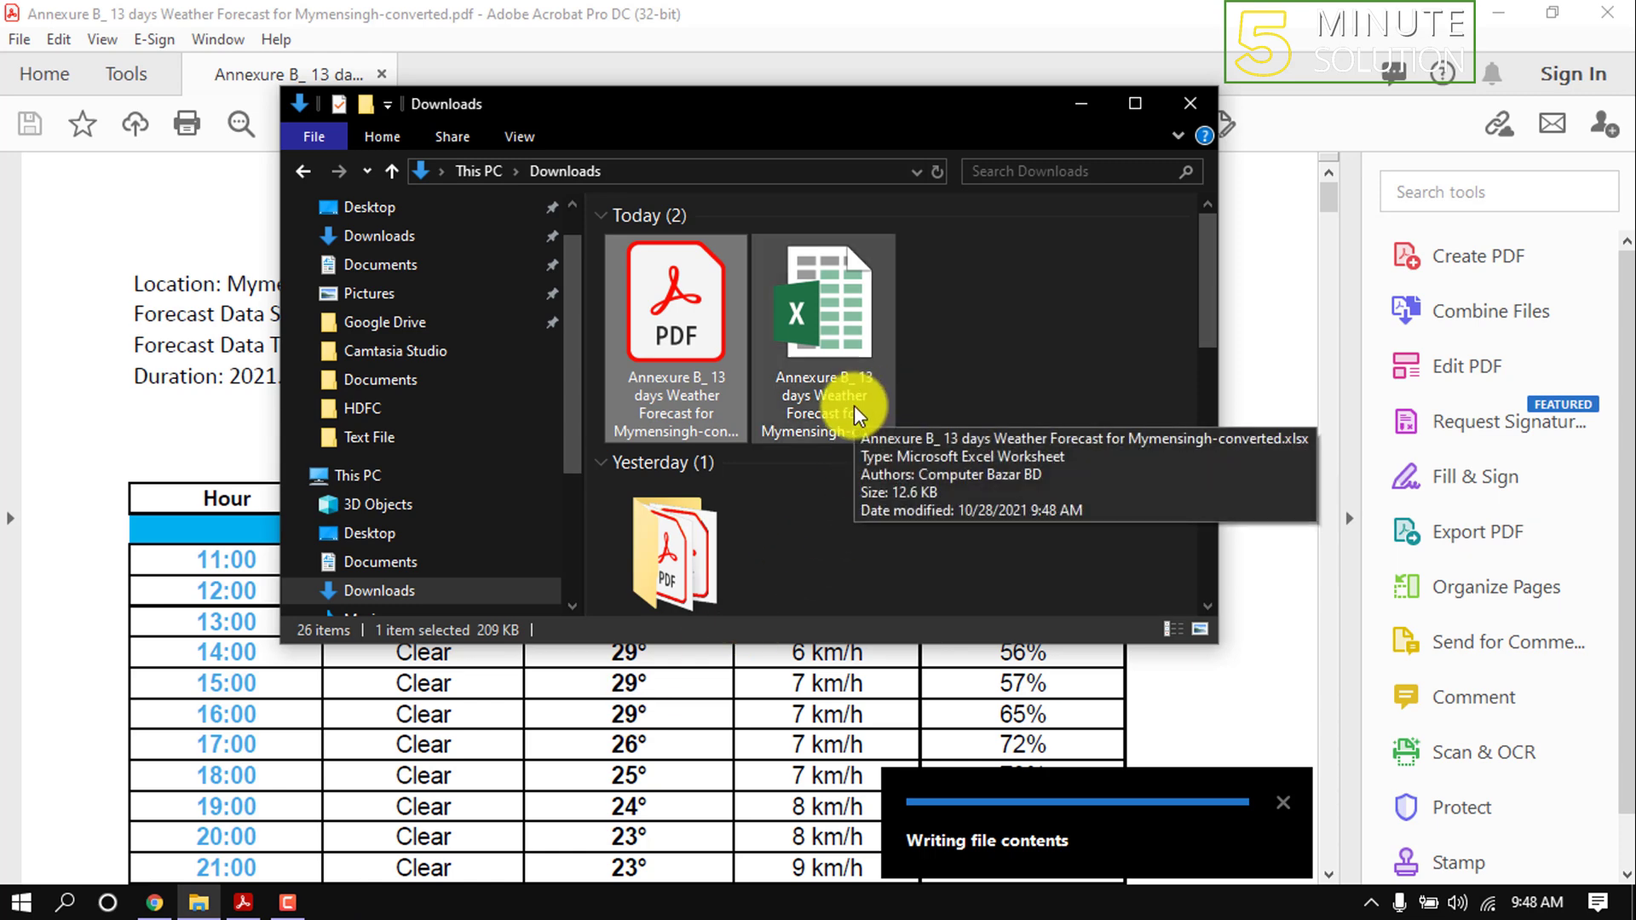
{"action": "left_click", "coordinate": [902, 379]}
{"action": "double_click", "coordinate": [895, 383]}
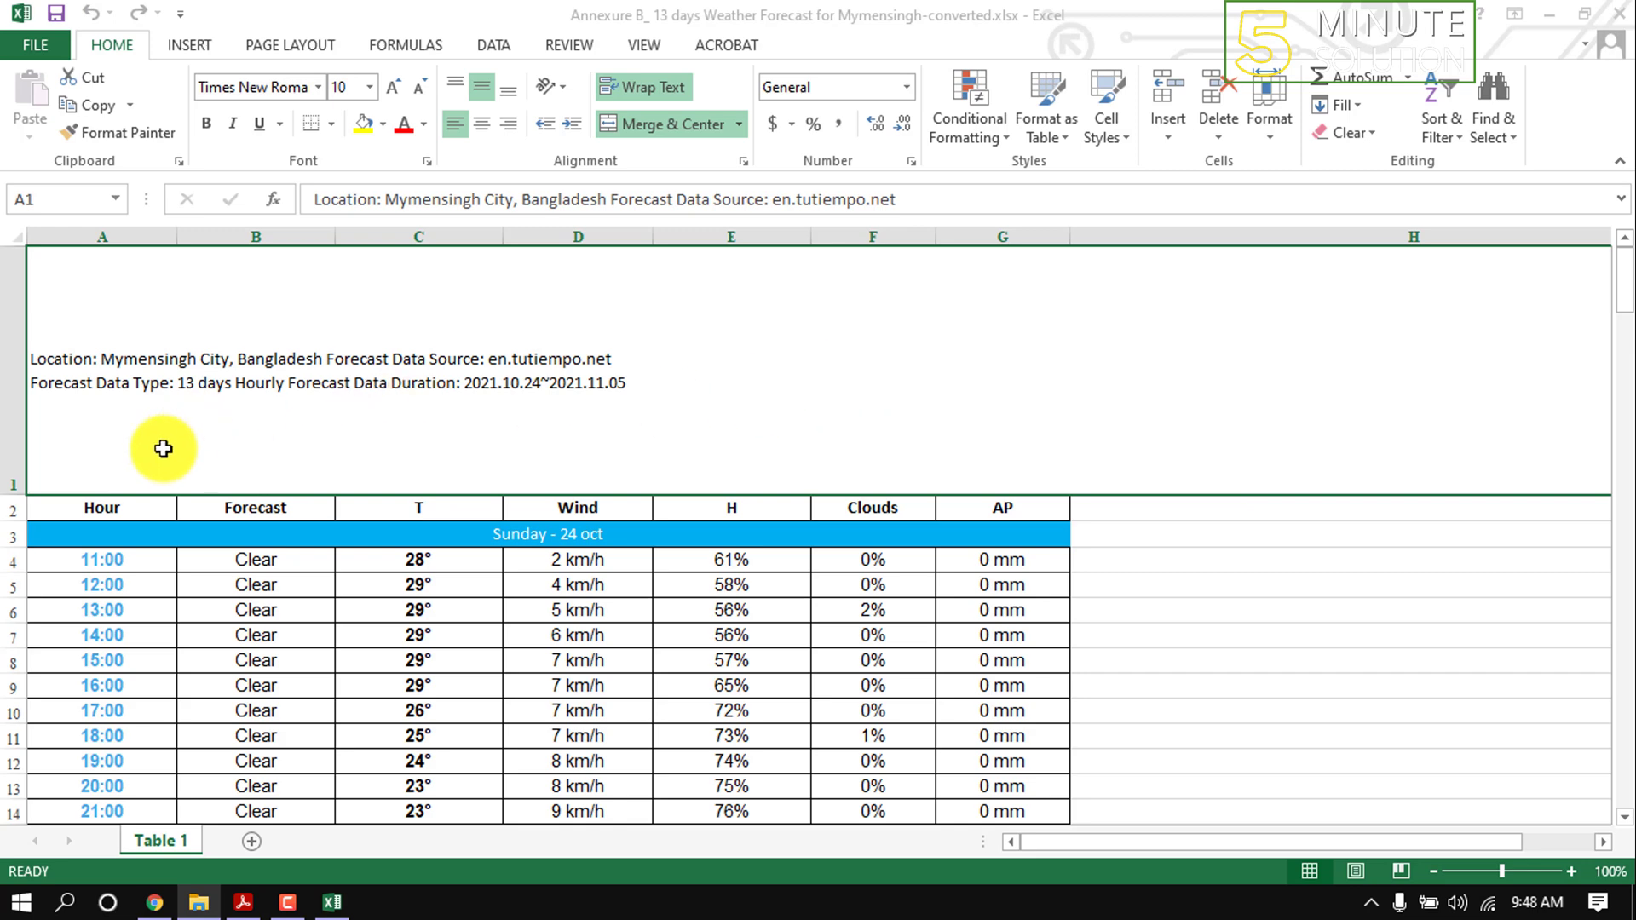
Check cells in the Wind column and the Friday rows, ending on Friday's 12:00 entry.
{"action": "left_click", "coordinate": [592, 632]}
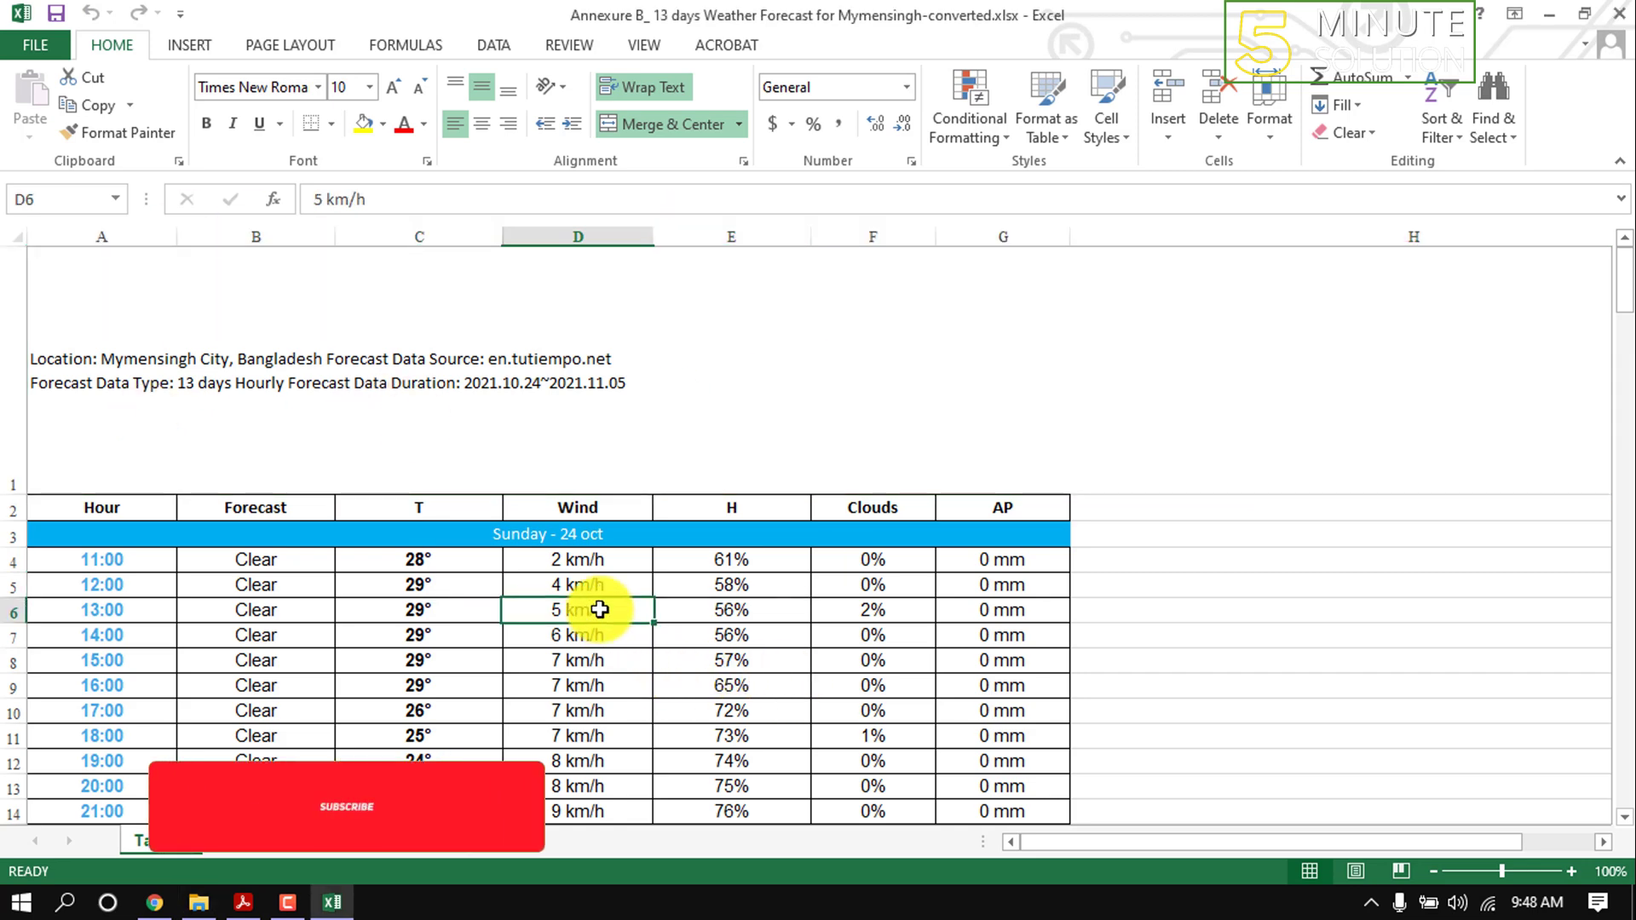
{"action": "scroll", "coordinate": [591, 652], "scroll_direction": "down", "scroll_amount": 20}
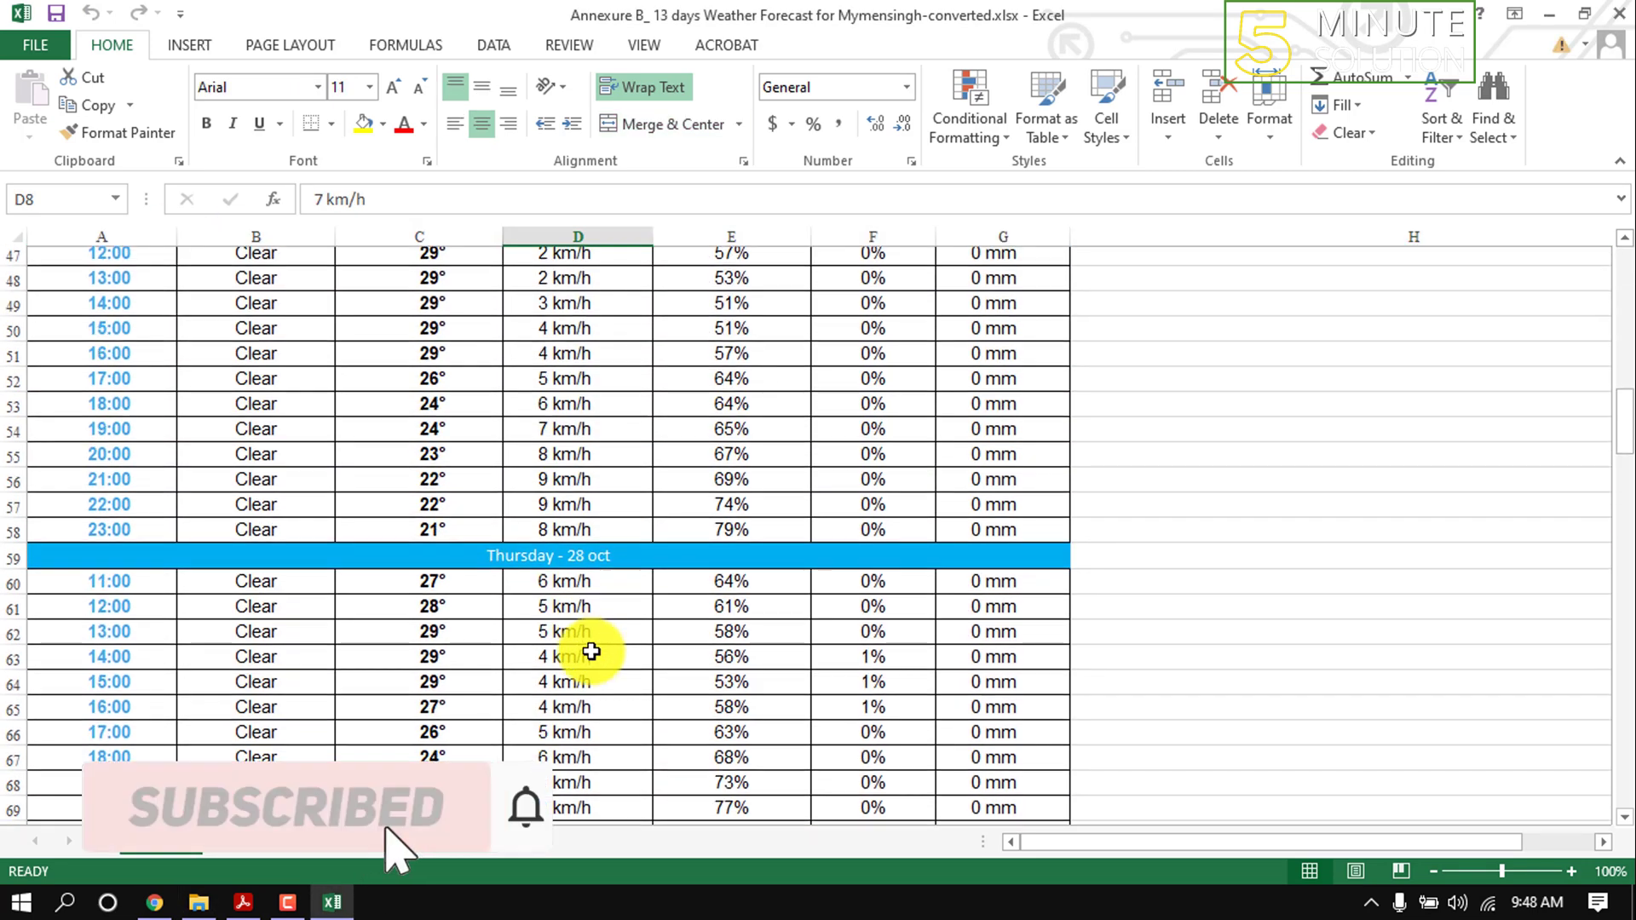
{"action": "left_click", "coordinate": [577, 655]}
{"action": "left_click", "coordinate": [305, 738]}
{"action": "left_click", "coordinate": [143, 536]}
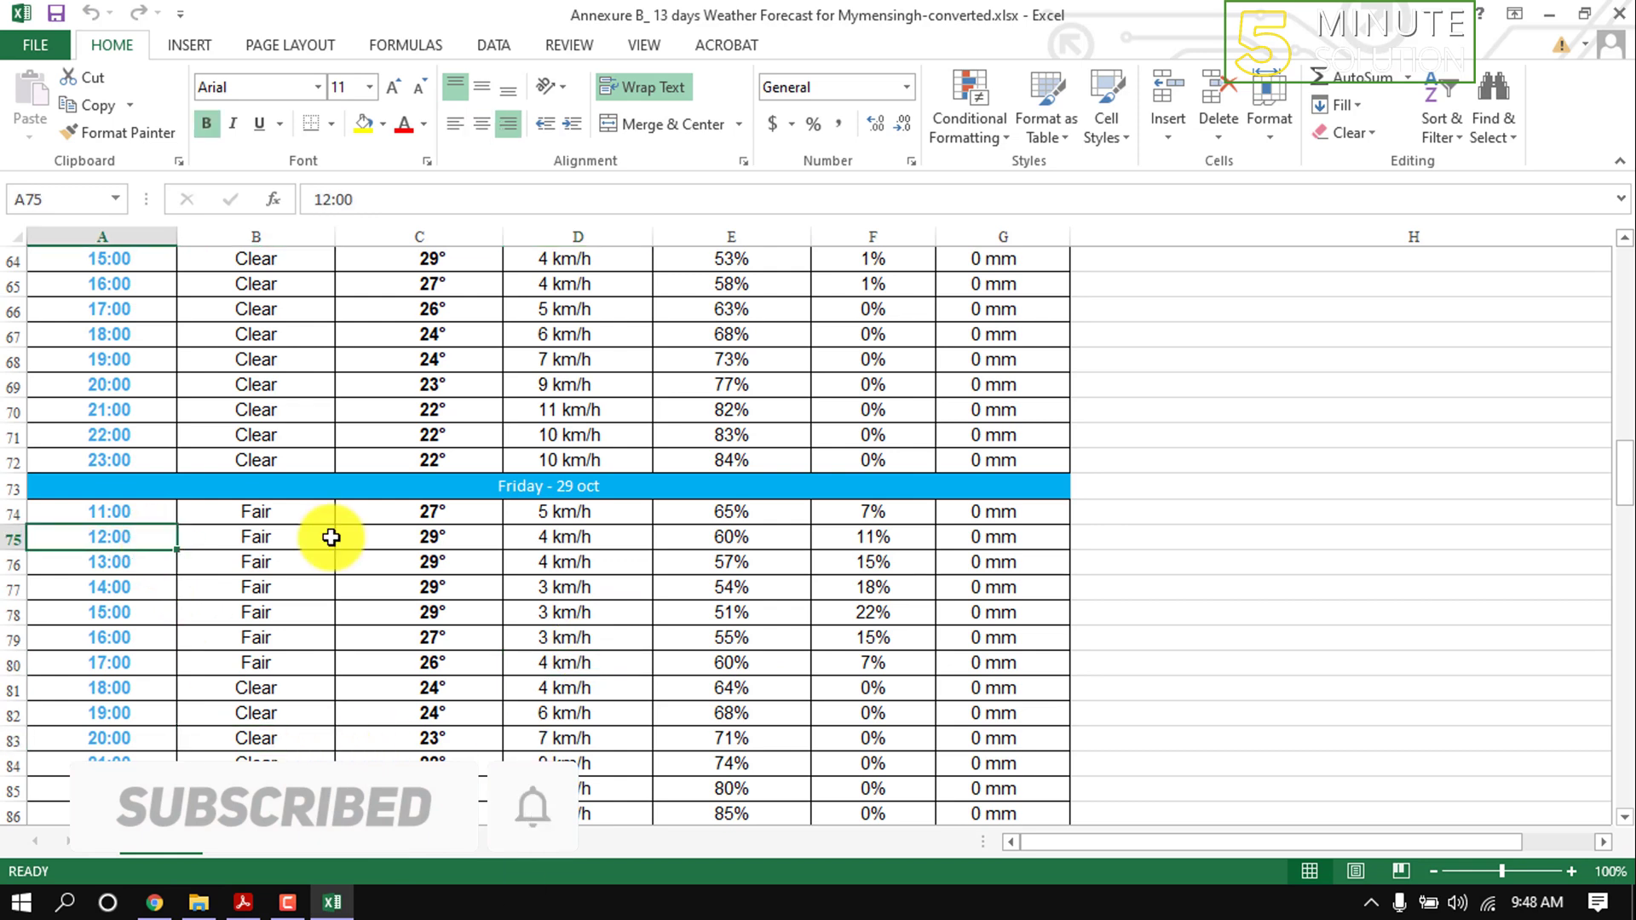